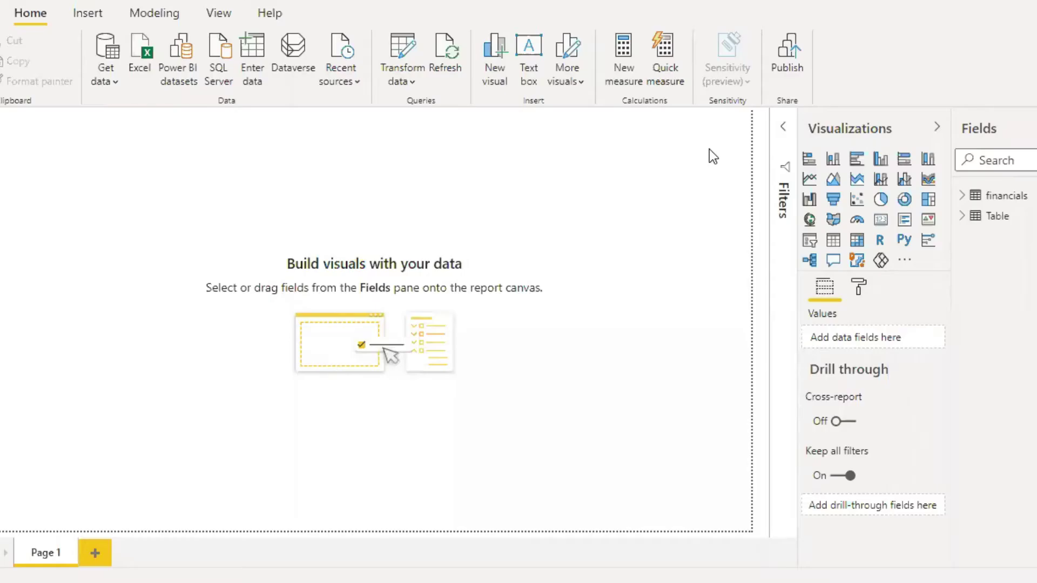
Add a map visual, enlarge and reposition it, then check Table's country and sales data
{"action": "left_click", "coordinate": [809, 220]}
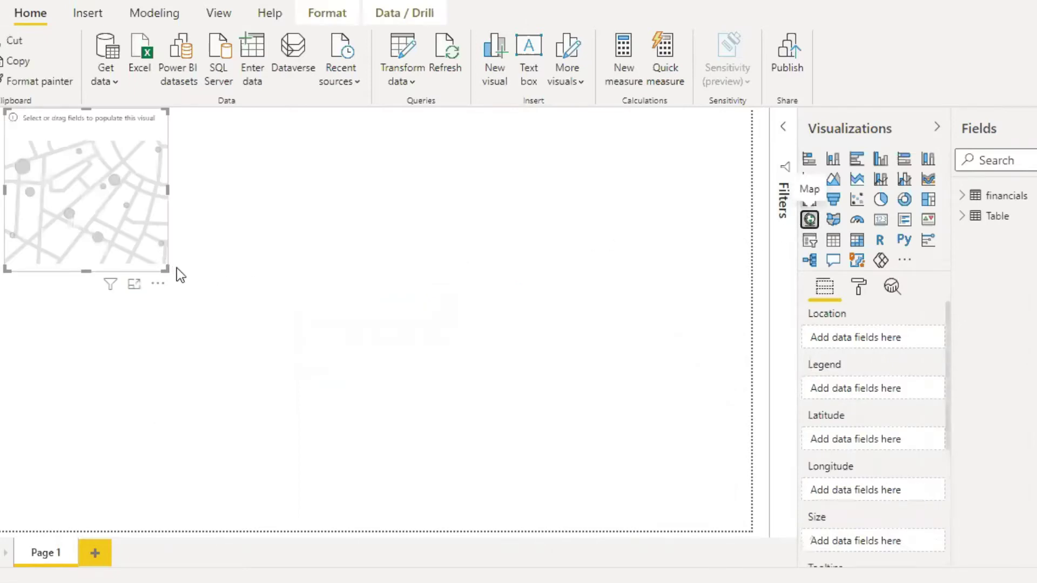
{"action": "left_click_drag", "start_coordinate": [167, 268], "coordinate": [516, 397]}
{"action": "left_click_drag", "start_coordinate": [227, 308], "coordinate": [312, 349]}
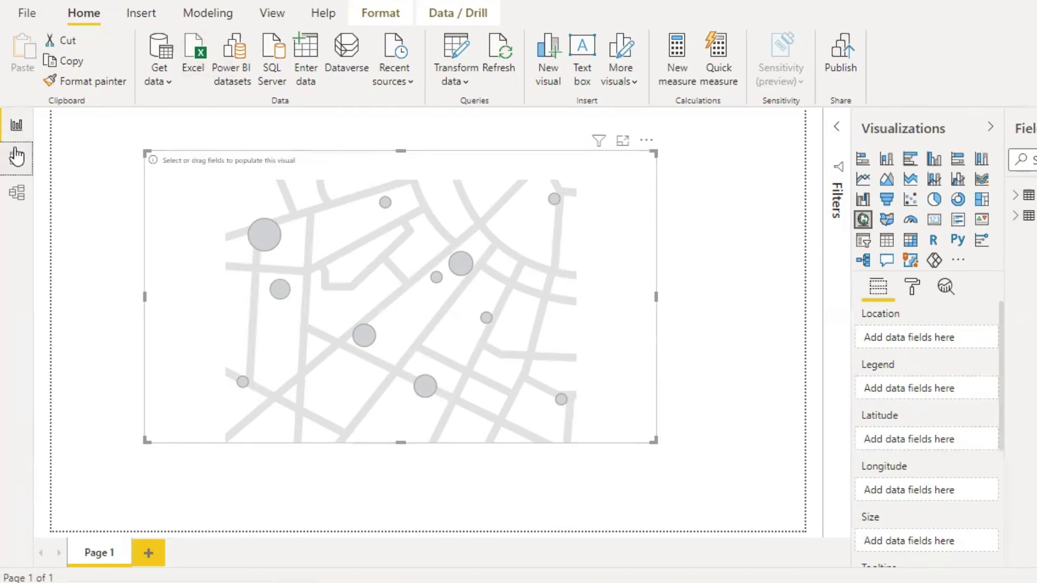
{"action": "left_click", "coordinate": [16, 159]}
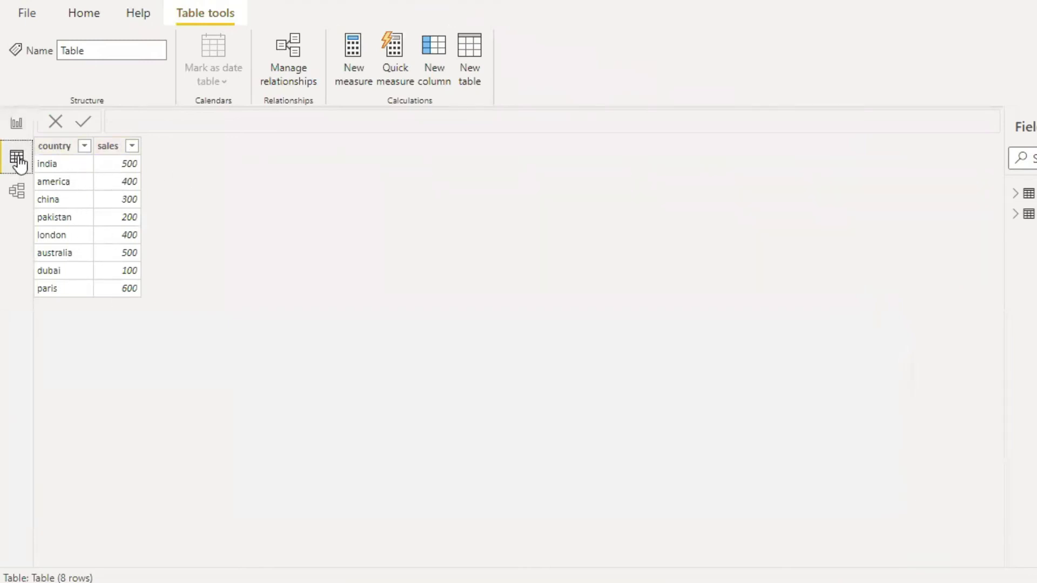
Back on the report, add Table's country as map Location and sales as bubble Size
{"action": "left_click", "coordinate": [17, 123]}
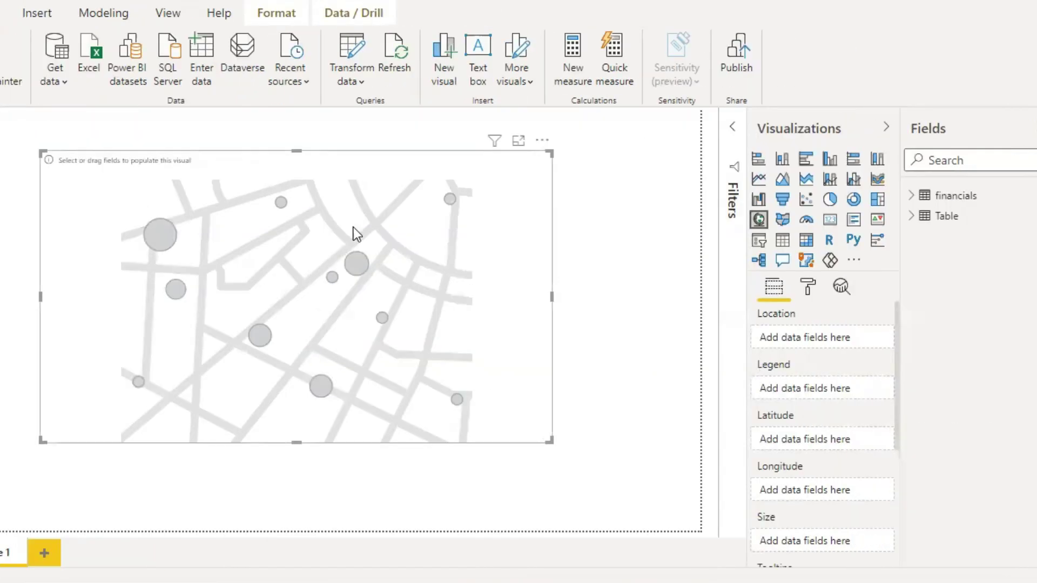
{"action": "left_click", "coordinate": [912, 216]}
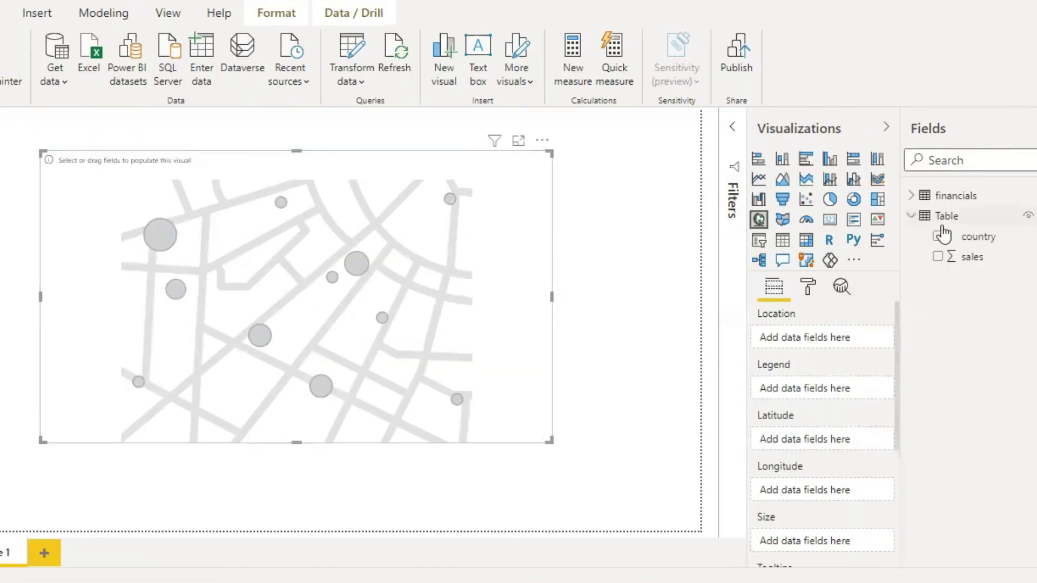
{"action": "left_click", "coordinate": [938, 236]}
{"action": "left_click", "coordinate": [938, 257]}
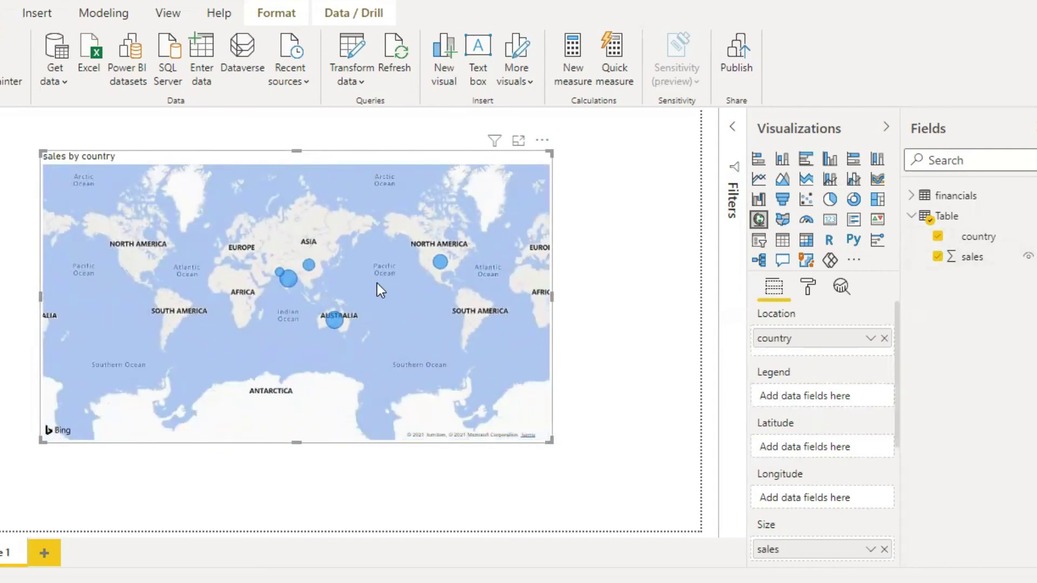
{"action": "scroll", "coordinate": [383, 342], "scroll_direction": "up", "scroll_amount": 2}
{"action": "scroll", "coordinate": [272, 343], "scroll_direction": "down", "scroll_amount": 2}
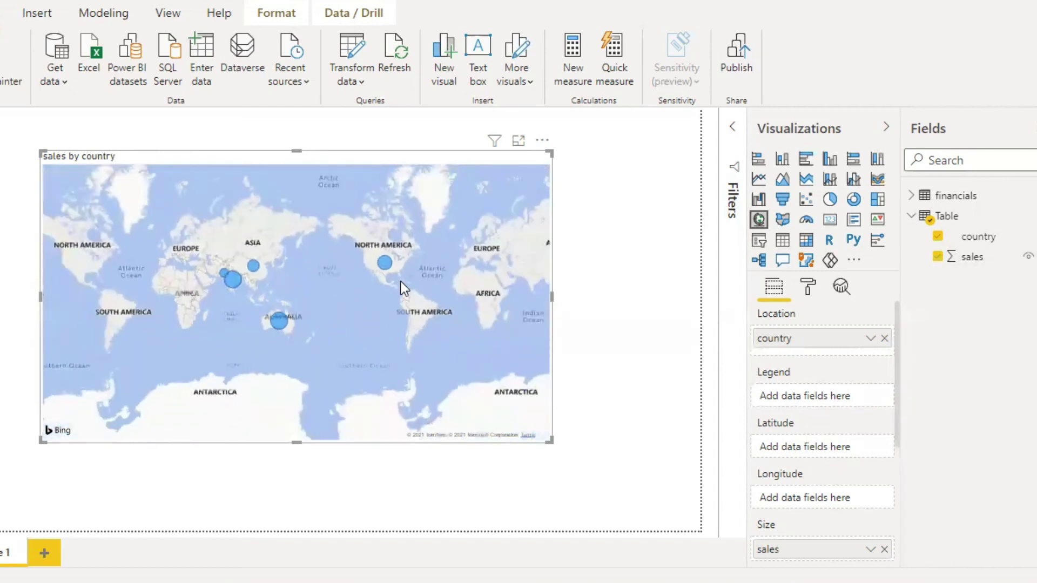